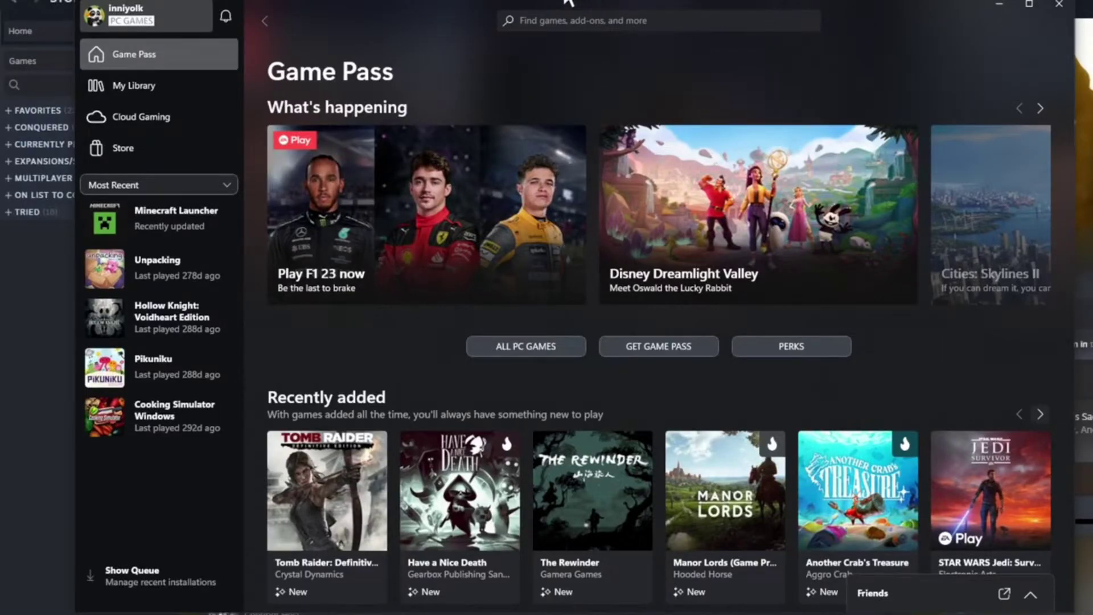
- Switch away from the Xbox app's Hellblade Game Pass window toward the Steam page
key(alt+Tab)
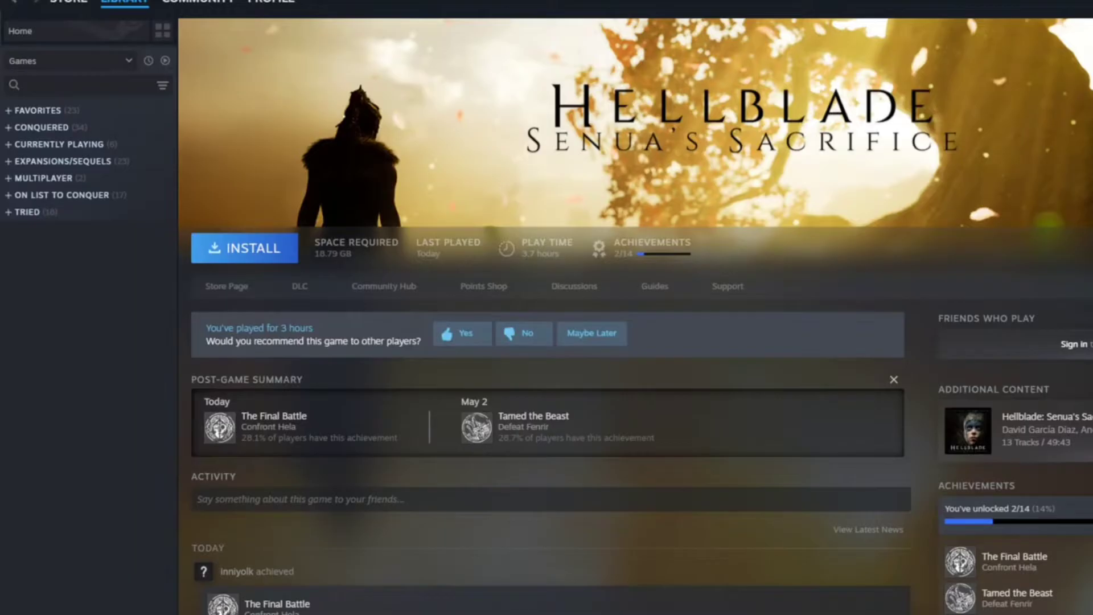
- Bring the YouTube Steam-to-Game-Pass save-import tutorial in front and scroll to its title
click(19, 245)
scroll(327, 410, down, 2)
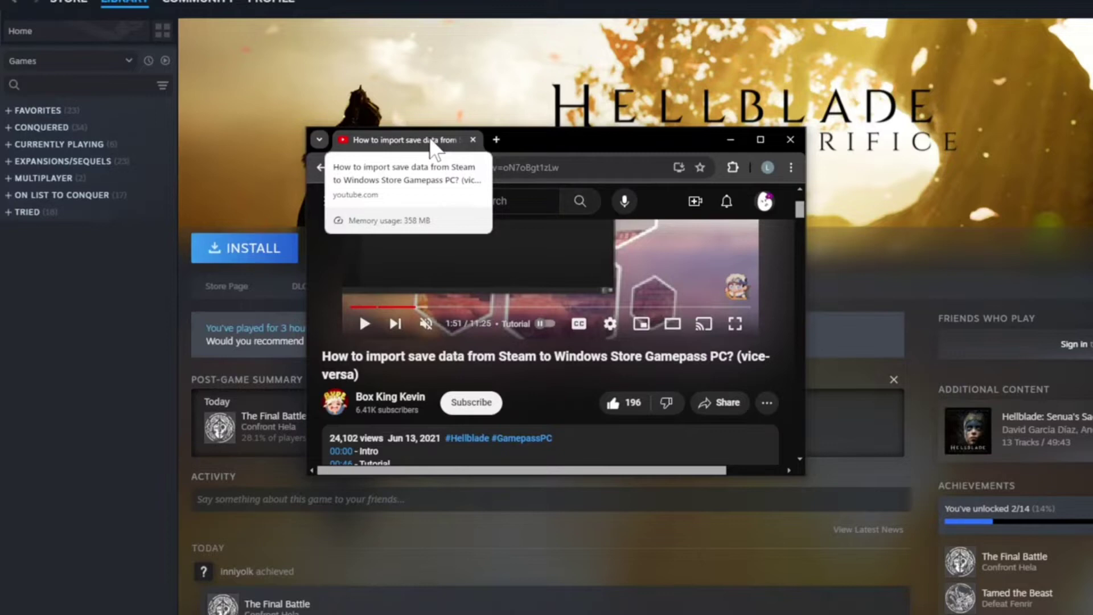
- Drag the tutorial's Chrome window off the left edge, revealing File Explorer
drag(431, 146, 0, 307)
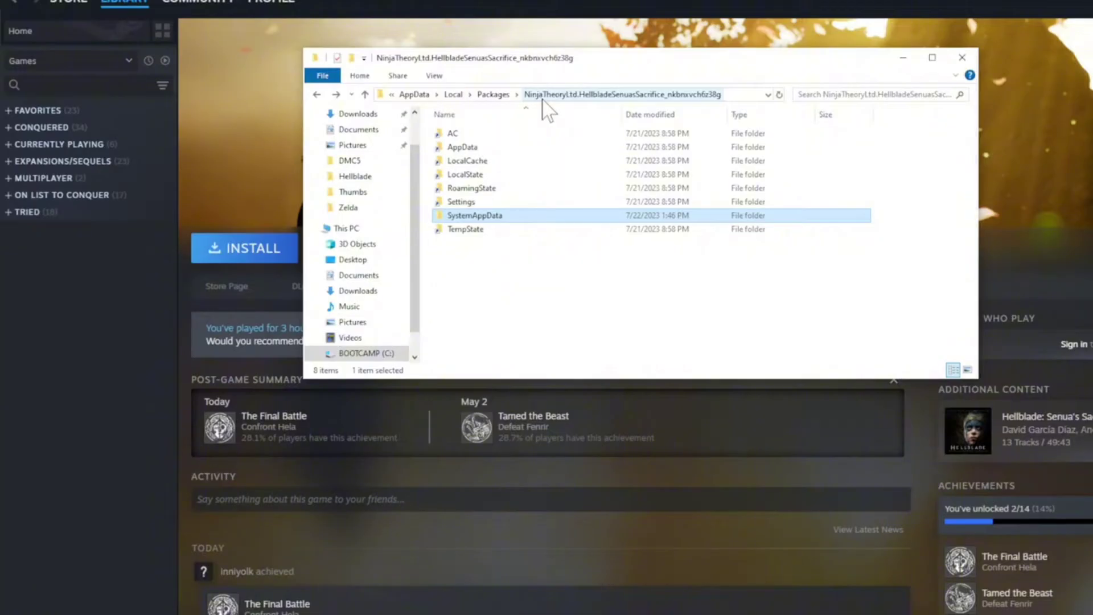
- Navigate SystemAppData > wgs > 000901F3B6131368 > 980B0C60, widening the Name column
double_click(487, 220)
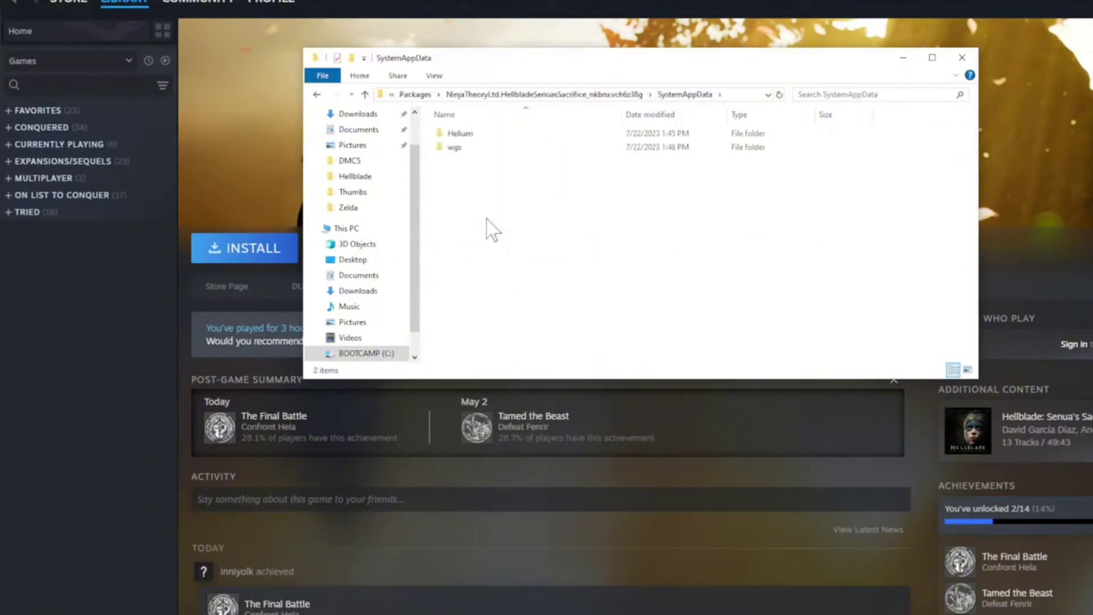
double_click(469, 149)
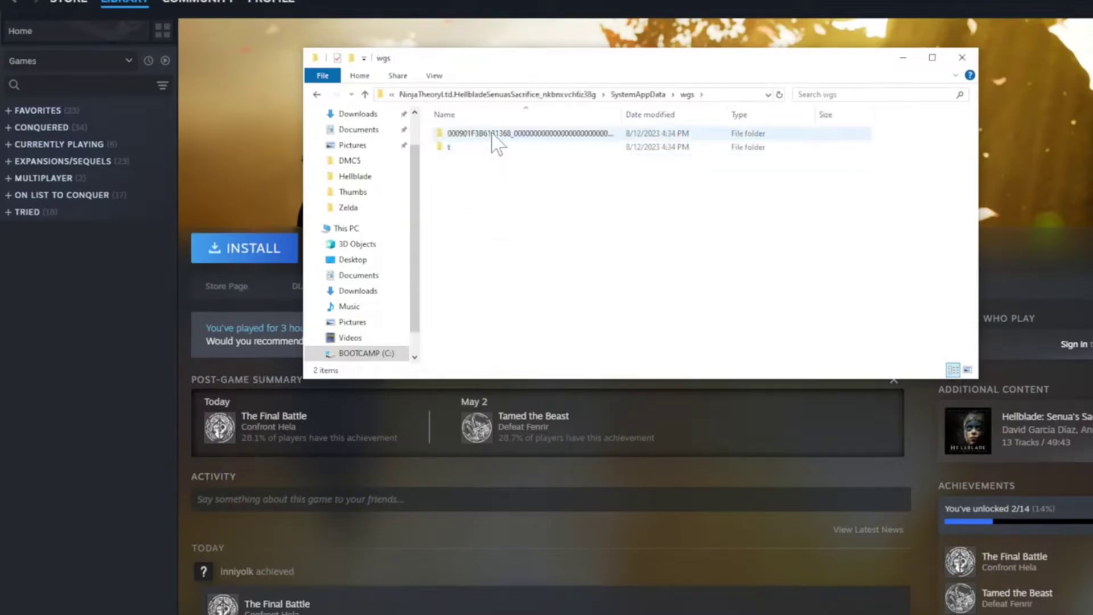
drag(622, 116, 686, 119)
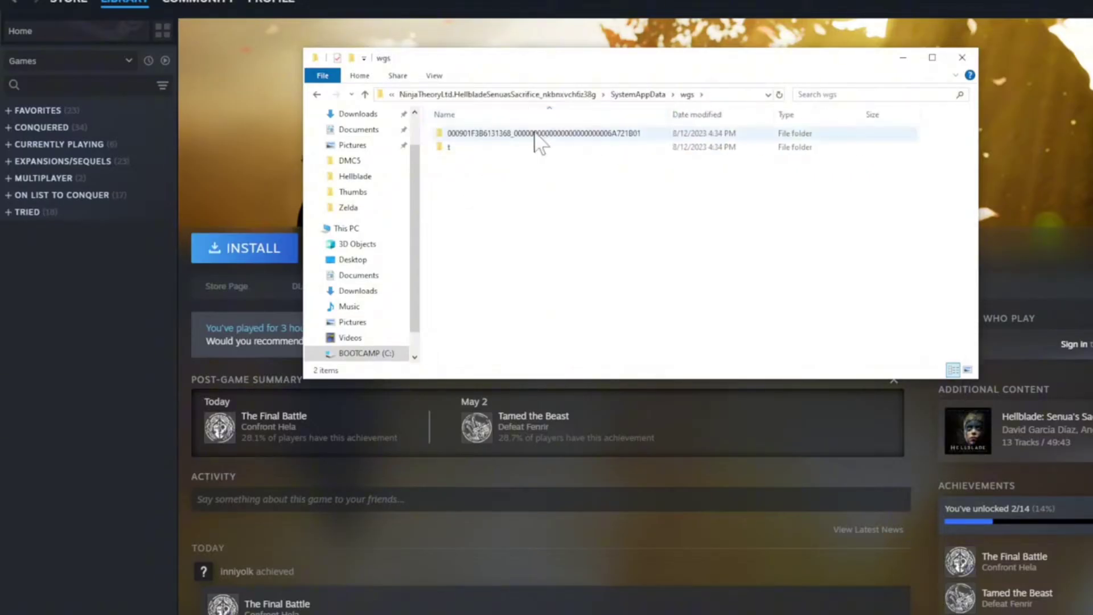
double_click(453, 134)
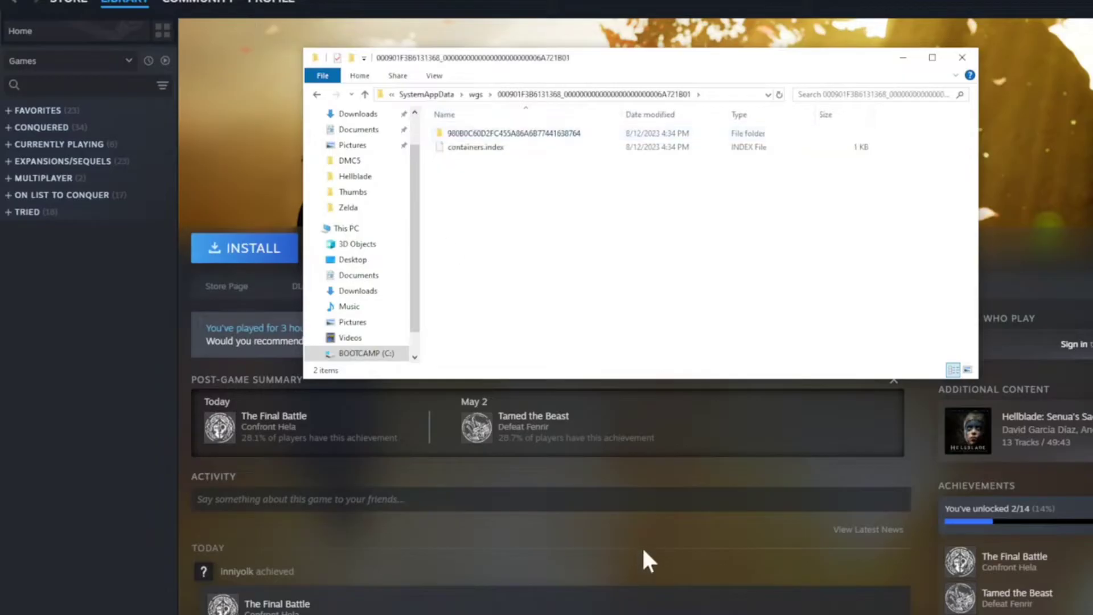
click(583, 134)
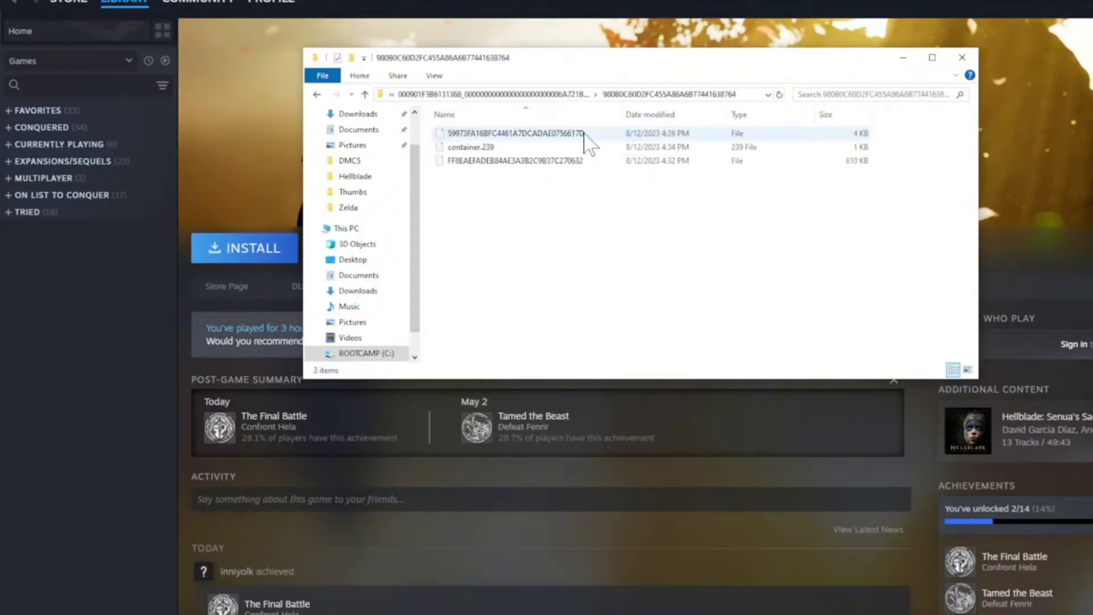
double_click(584, 135)
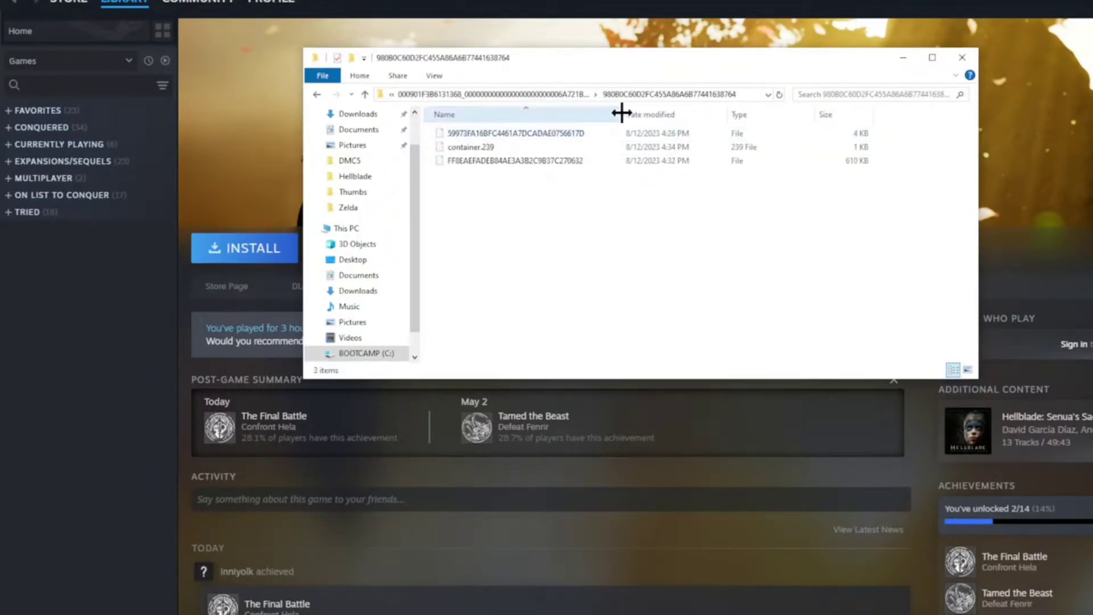
drag(620, 112, 649, 112)
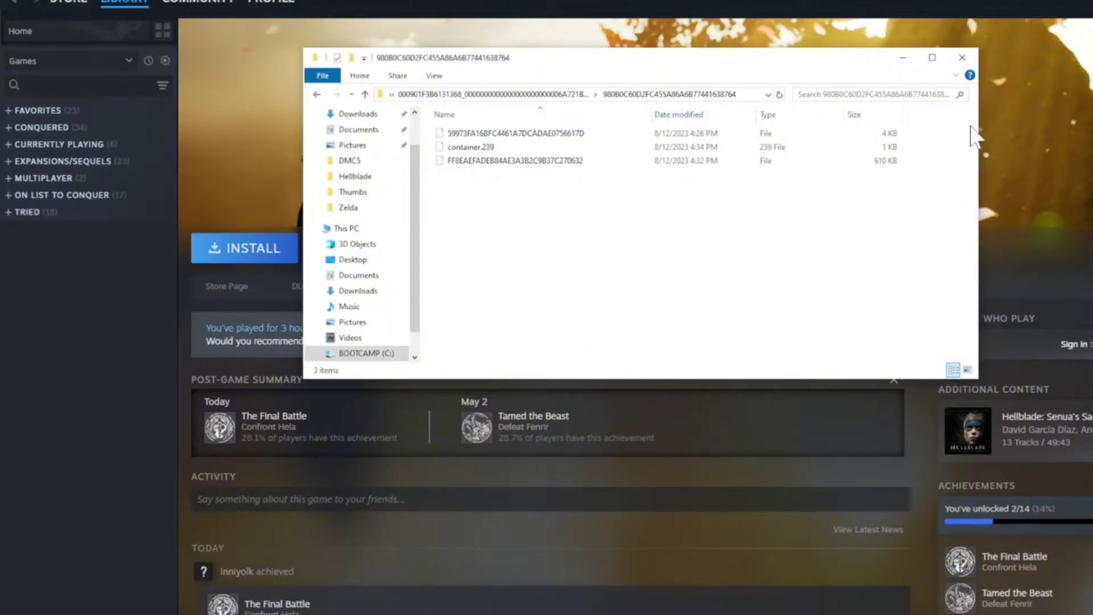
- Sort the save files by Date modified and select the 609 KB file
click(690, 114)
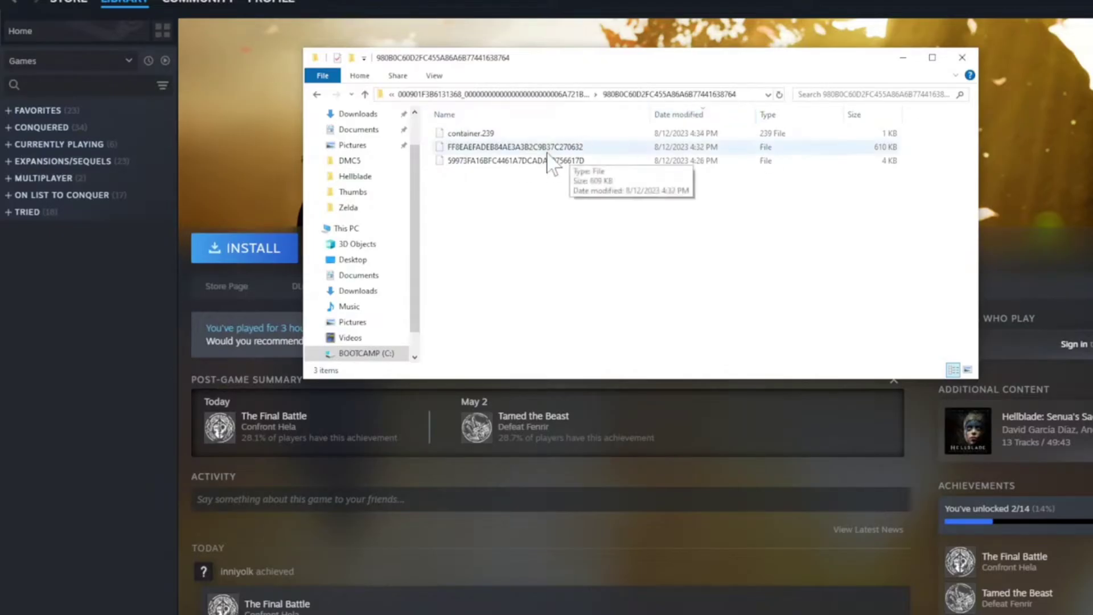
click(735, 144)
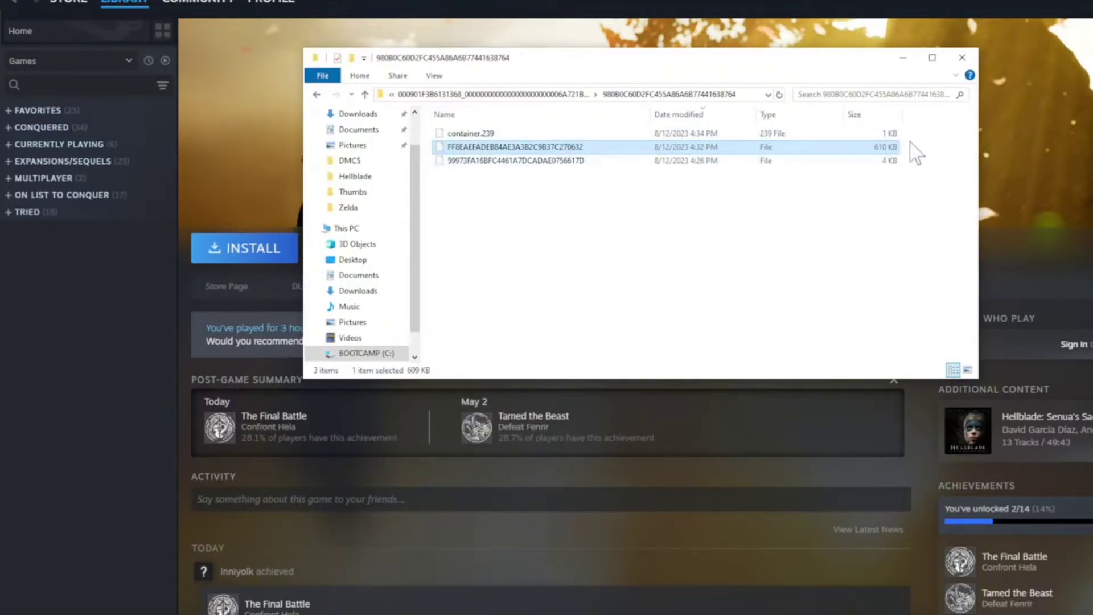
click(533, 163)
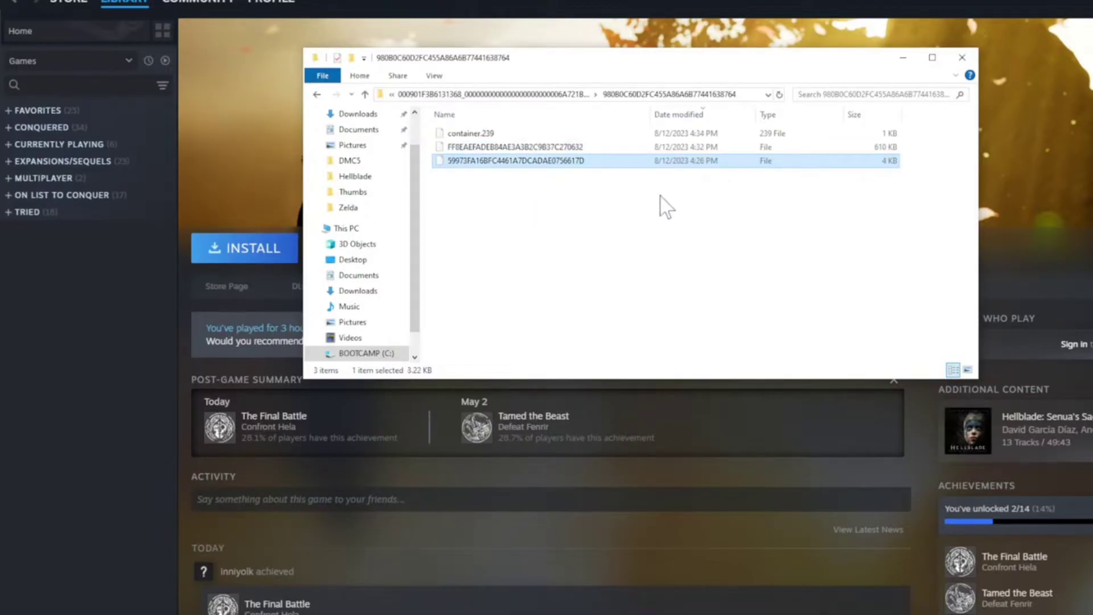
click(586, 149)
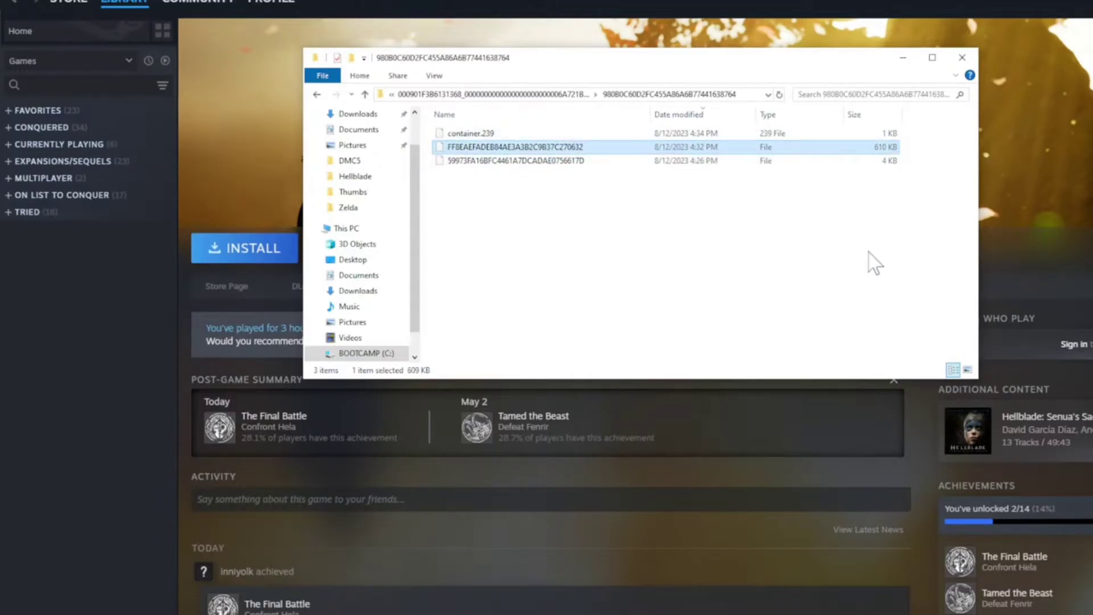
- Copy the 609 KB save file FF8EAEFADEB84AE3A3B2C9B37C270632 and drag the Explorer window aside
right_click(622, 154)
click(664, 281)
click(544, 302)
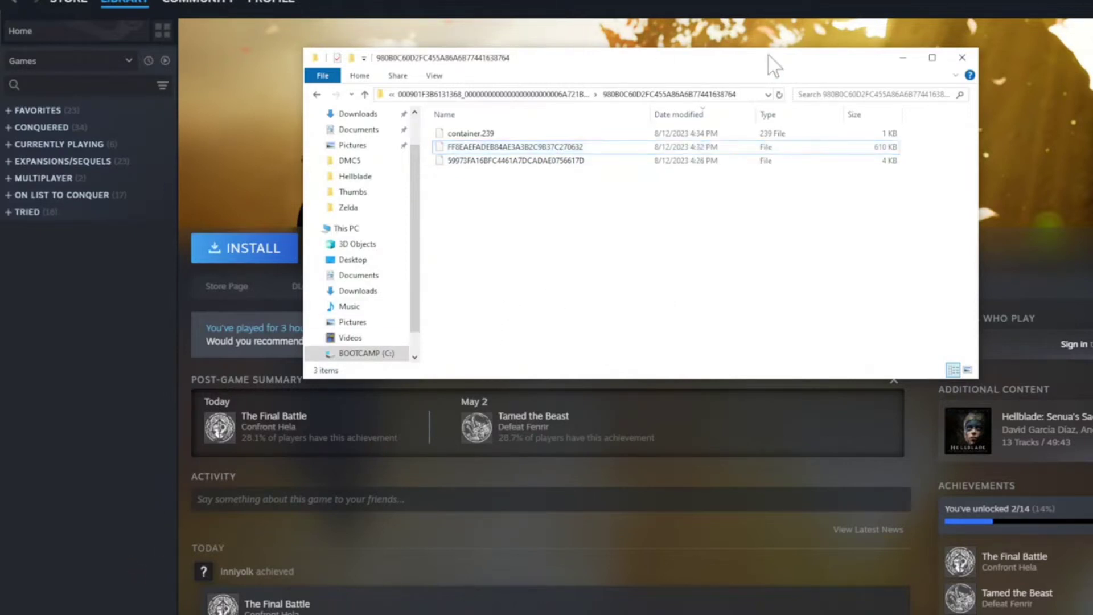
drag(771, 63, 742, 48)
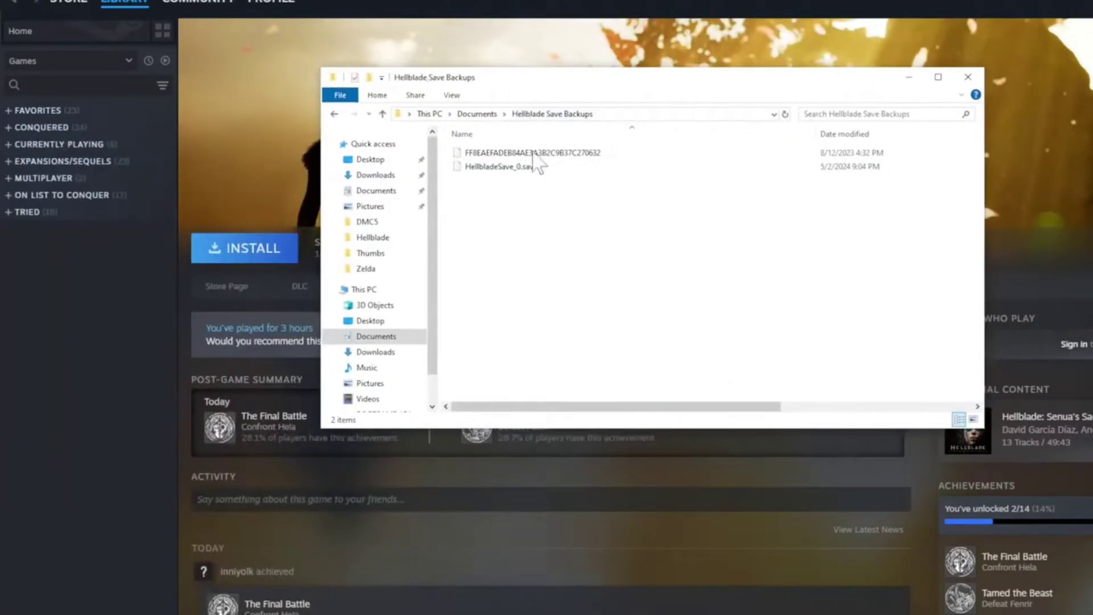
- Select HellbladeSave_0.sav in Hellblade Save Backups and drag that window off the left edge
click(846, 159)
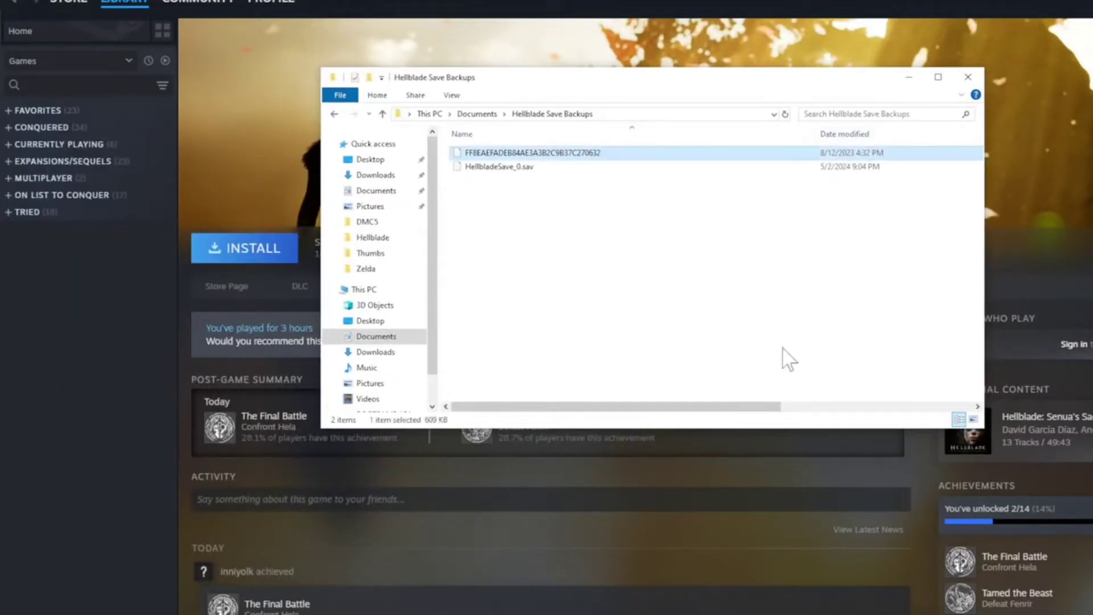
drag(746, 406, 708, 416)
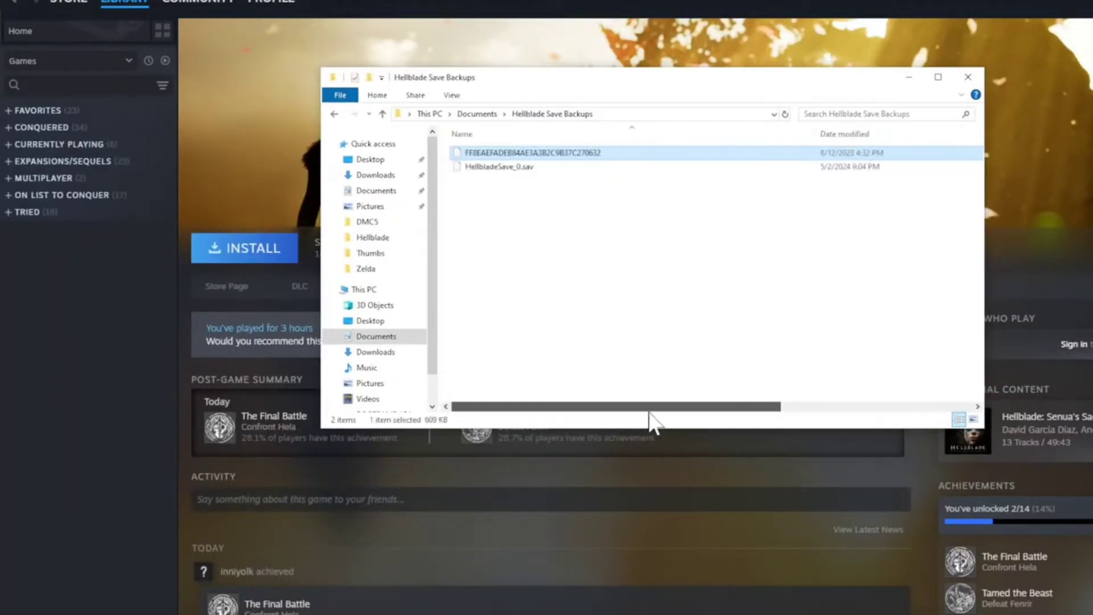
drag(631, 76, 541, 175)
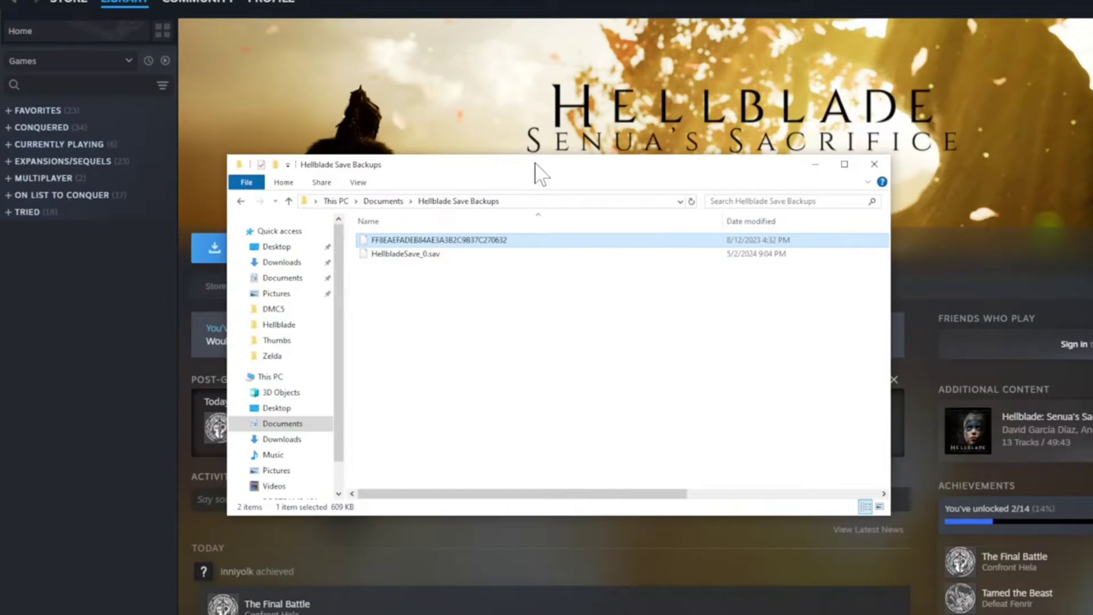
click(512, 378)
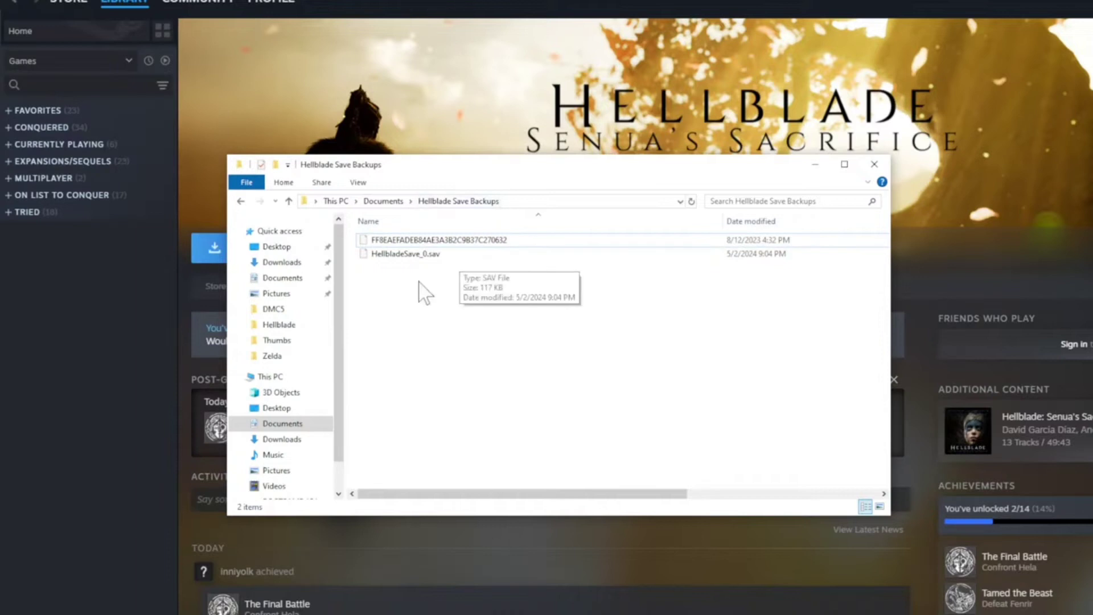
click(409, 255)
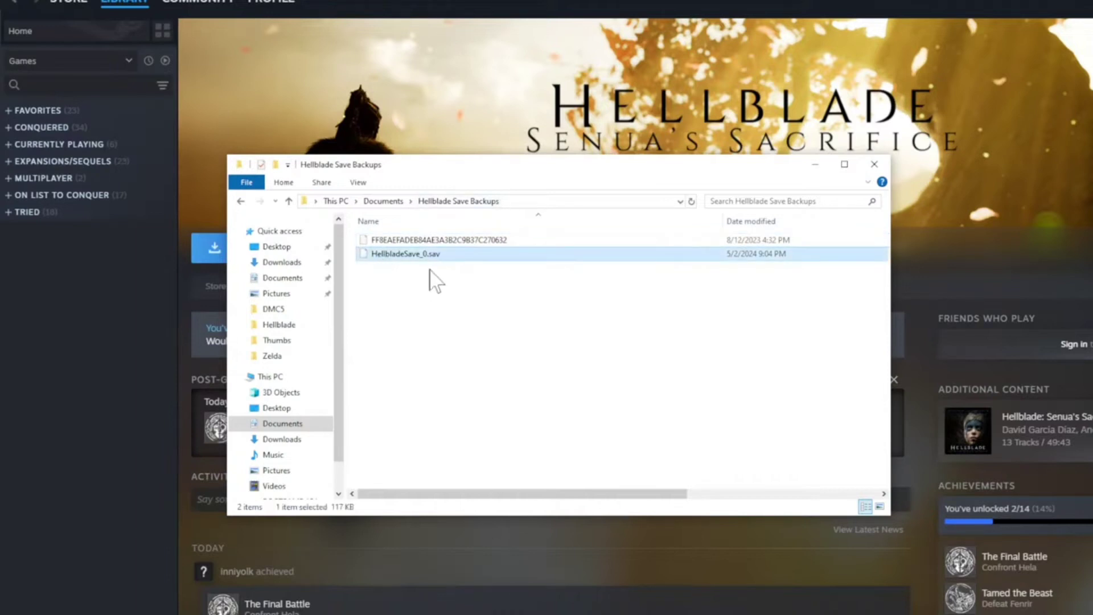
drag(561, 174, 0, 159)
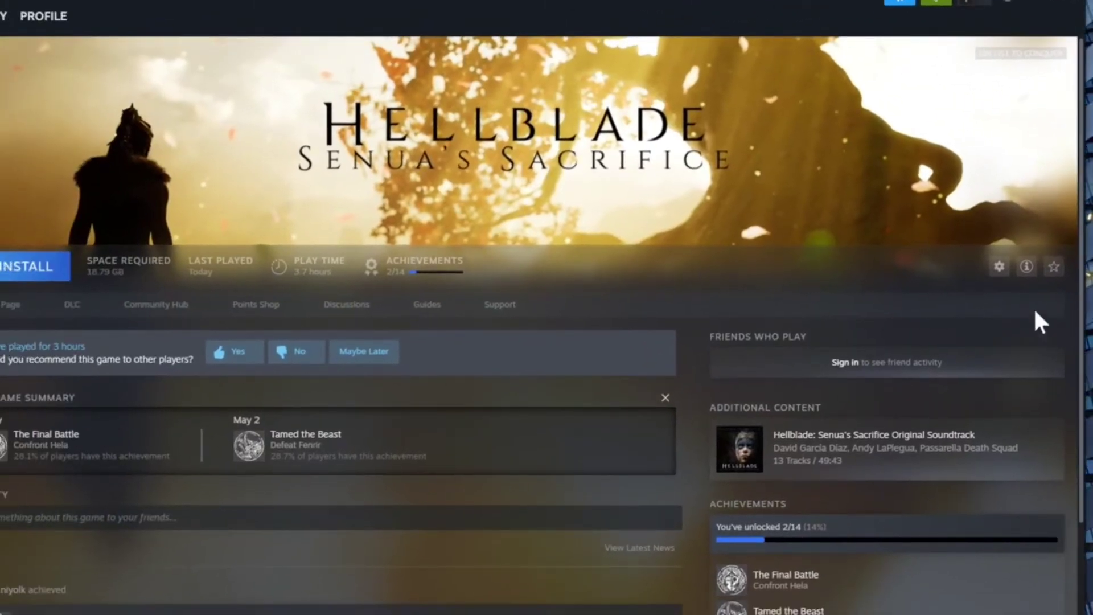
- Open Hellblade's SaveGames folder via the gear menu's Manage options and position it over Steam
click(1002, 267)
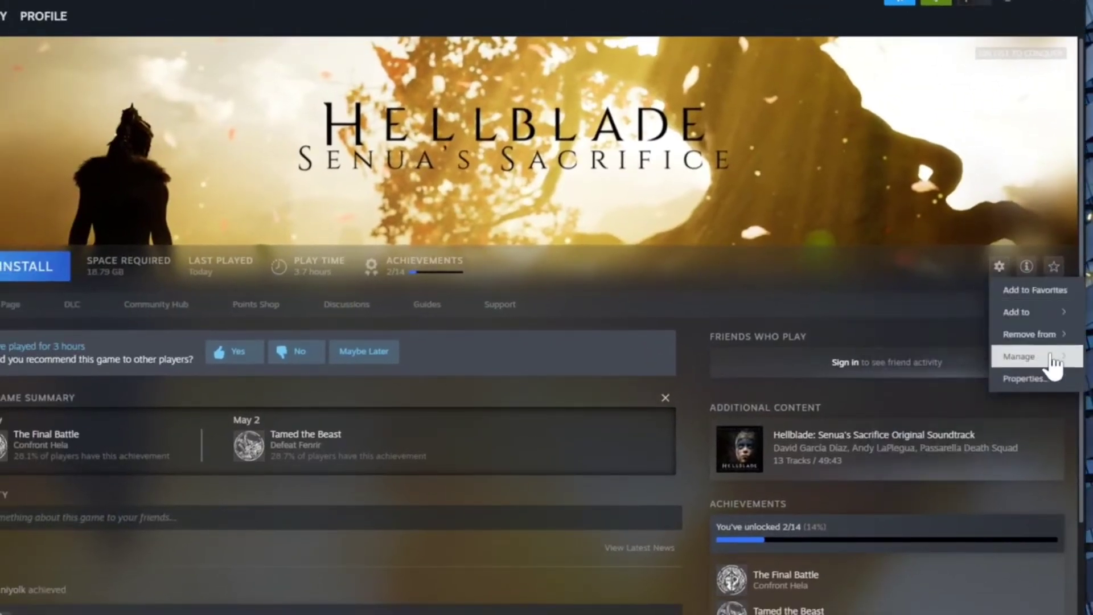
mouse_move(1062, 360)
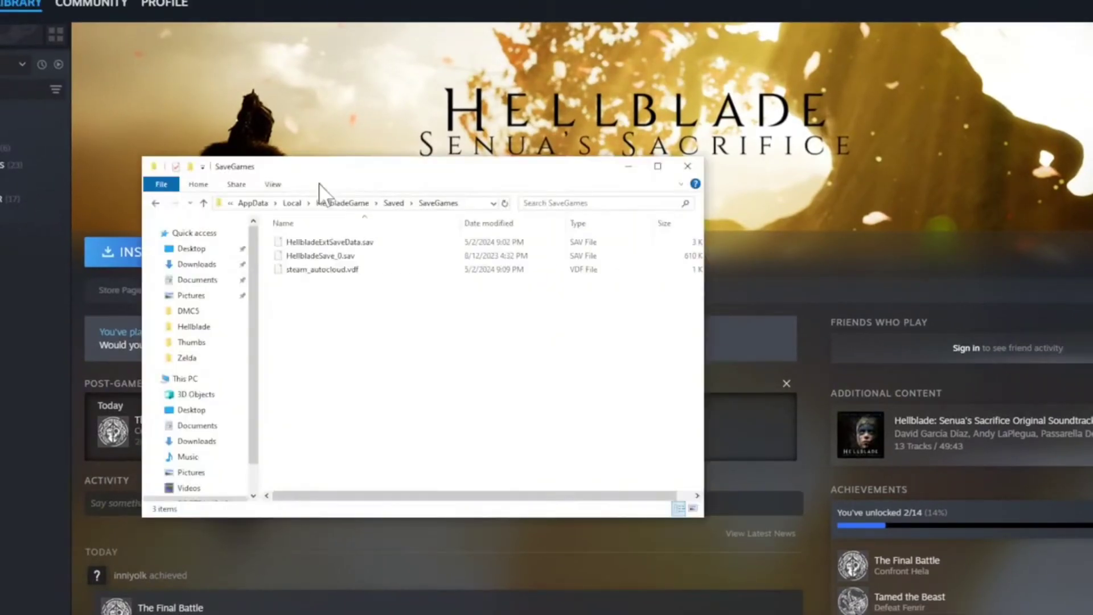
drag(318, 183, 386, 180)
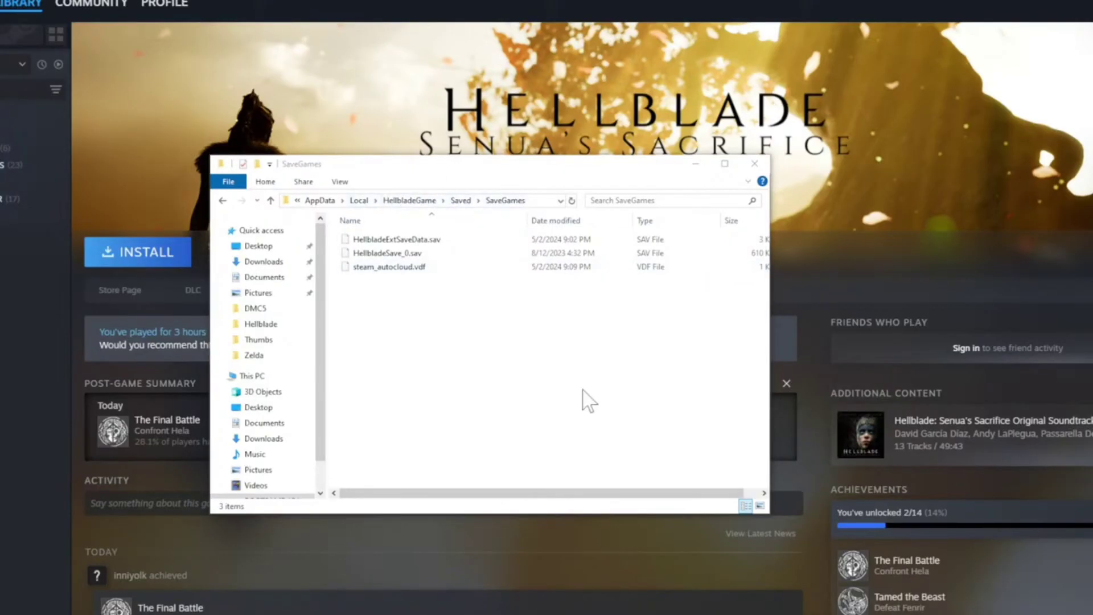
- Widen the SaveGames window, select HellbladeSave_0.sav, and reposition the window in front
drag(770, 449, 897, 449)
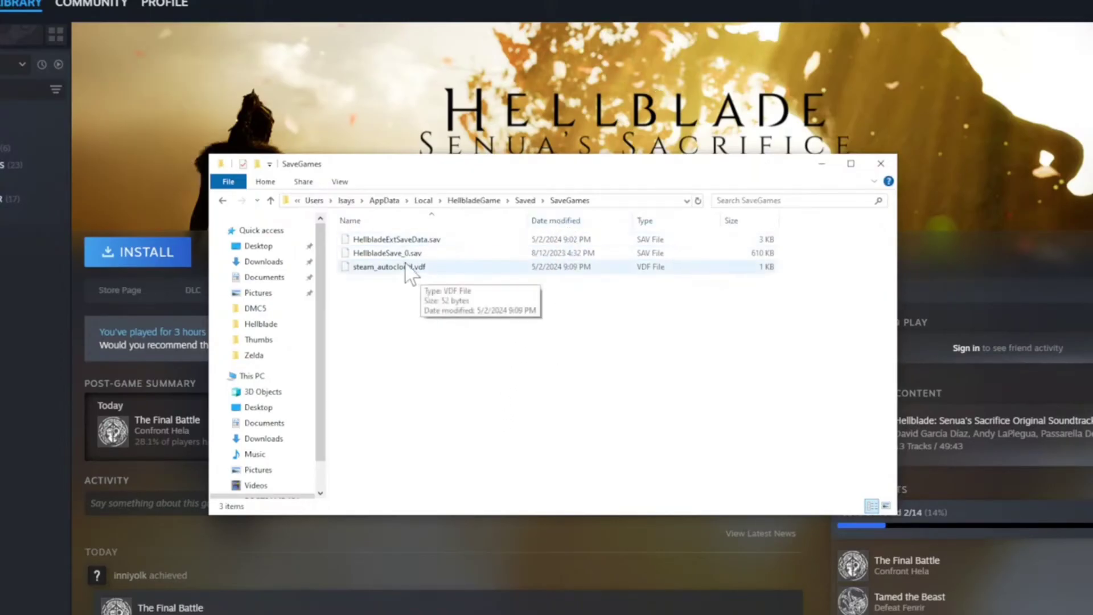
click(358, 253)
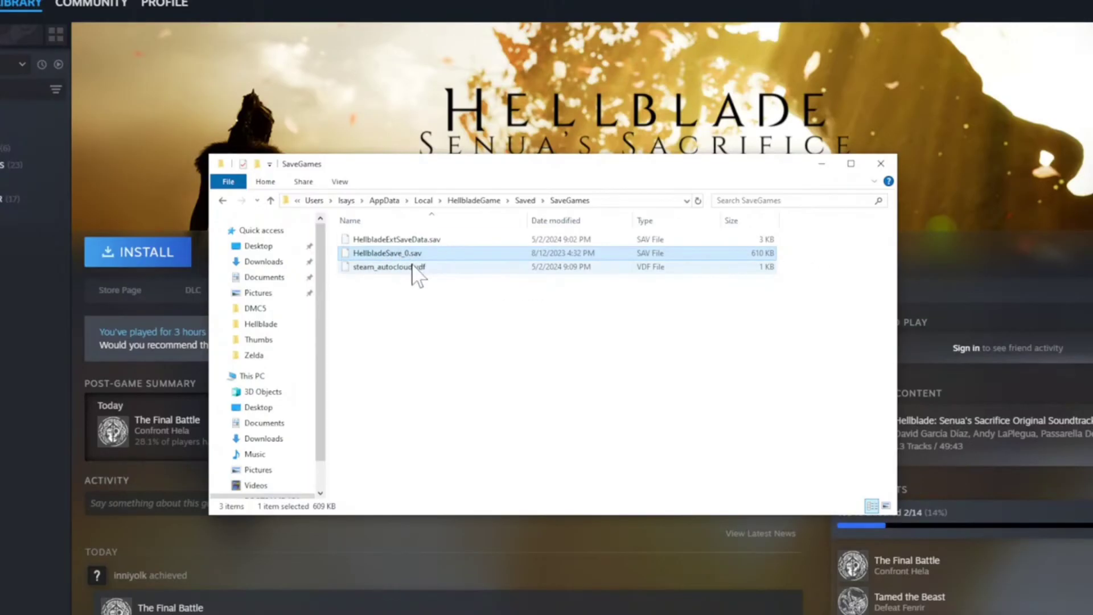
drag(509, 170, 451, 142)
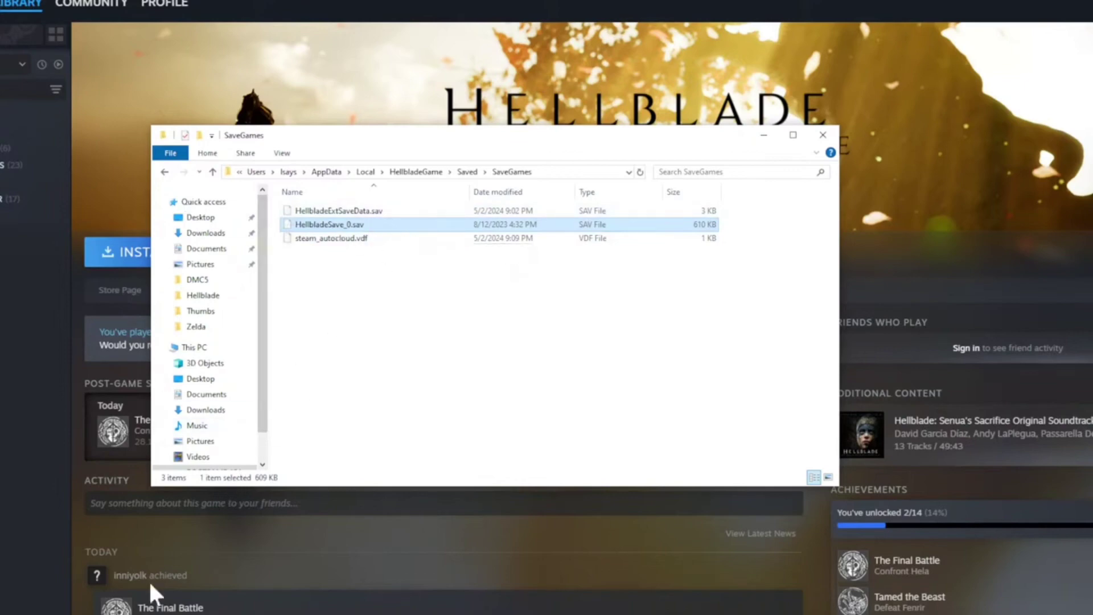
mouse_move(151, 612)
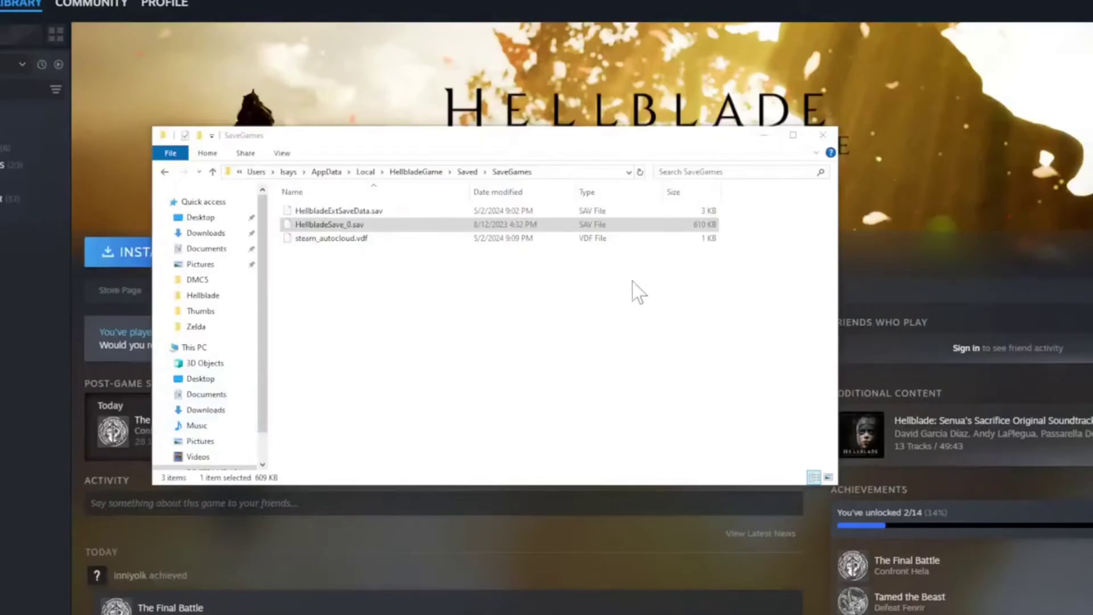
drag(500, 138, 505, 148)
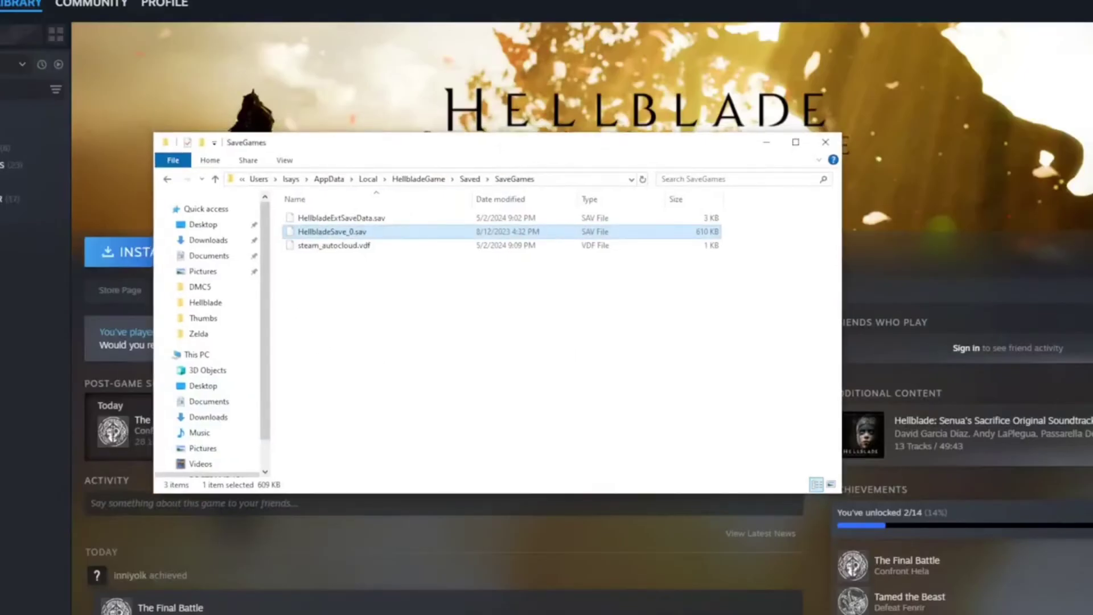
- Paste the Game Pass backup save into SaveGames and delete the old HellbladeSave_0.sav
key(alt+Tab)
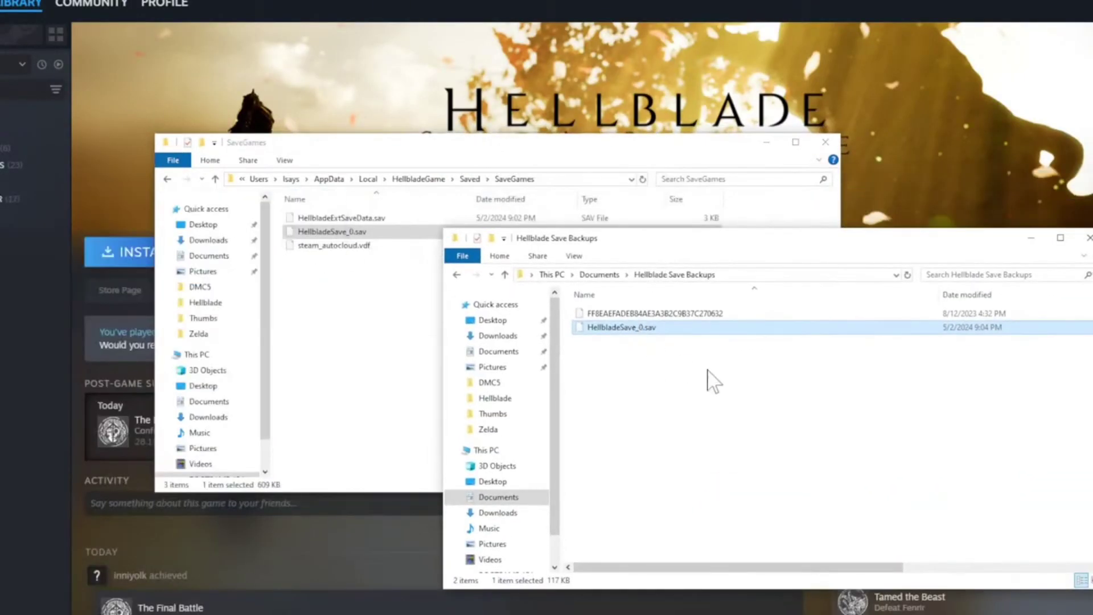
click(696, 314)
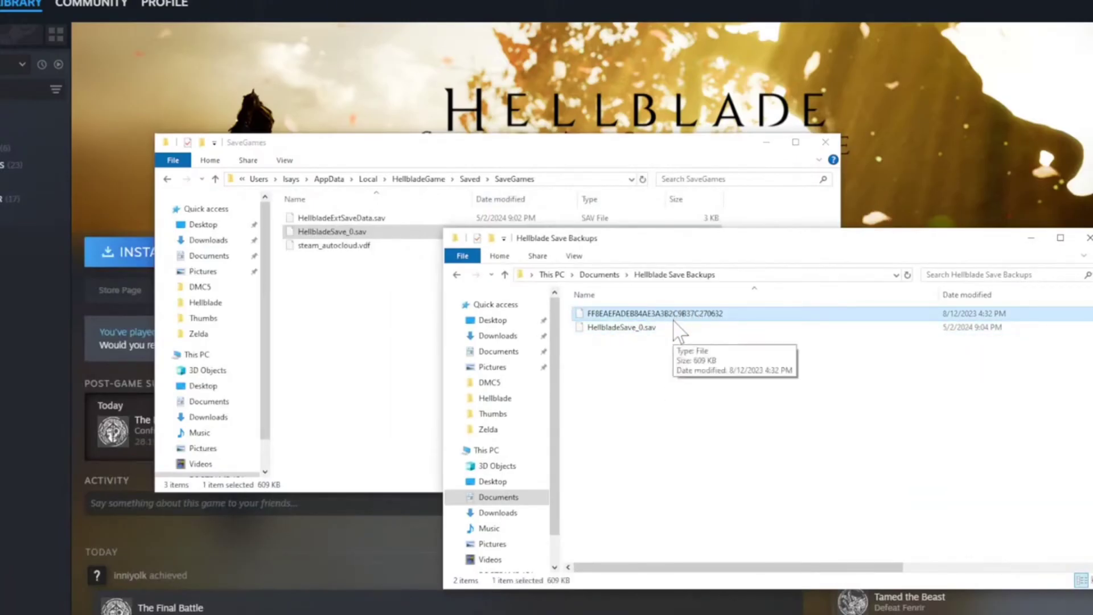
click(393, 334)
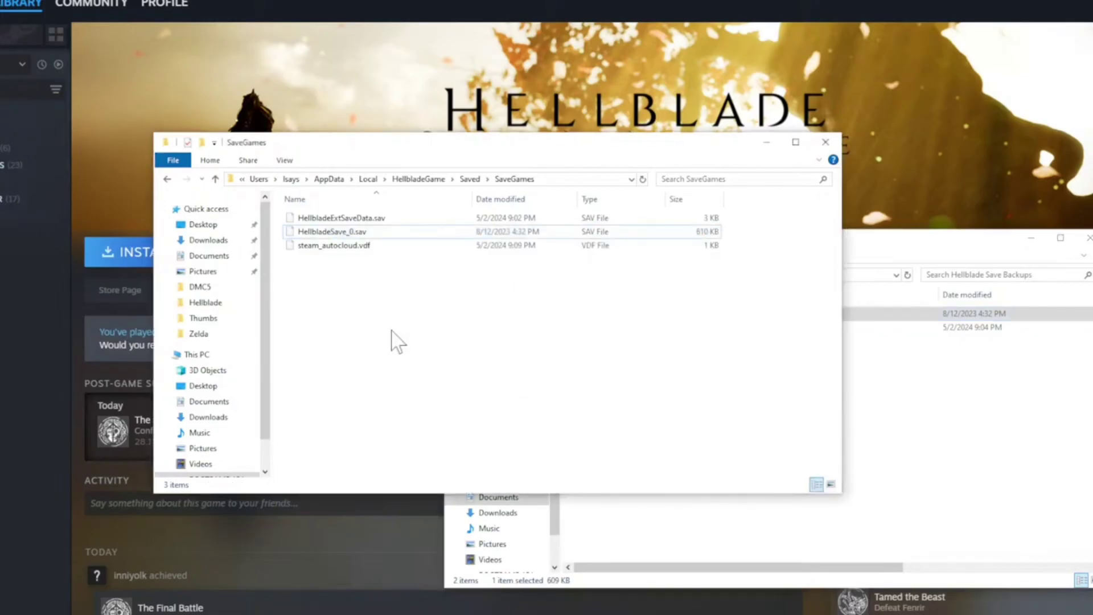
key(ctrl+v)
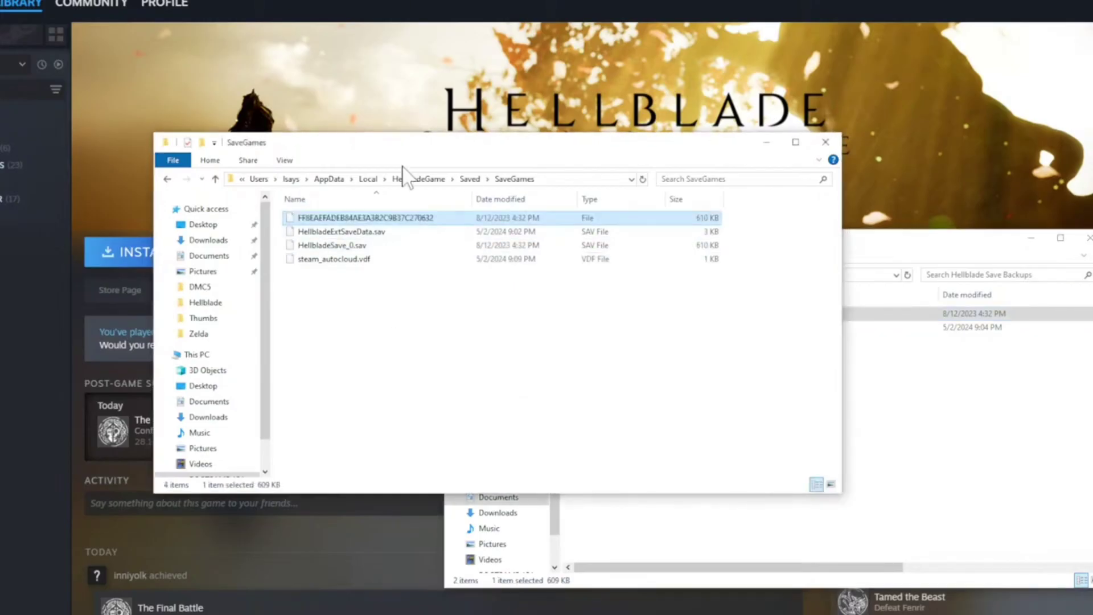
click(312, 245)
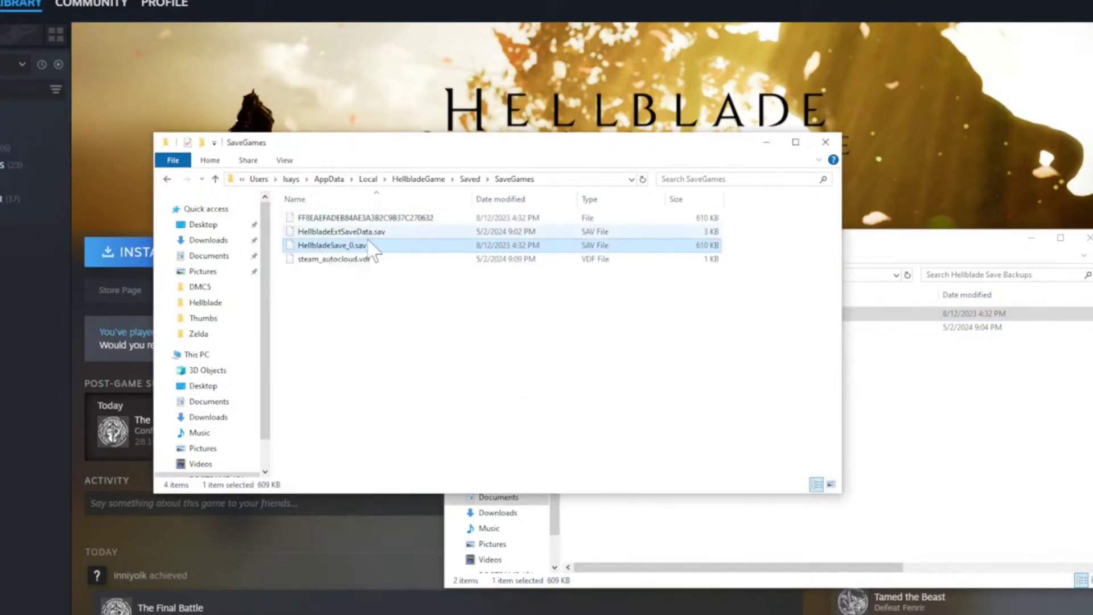
right_click(346, 247)
click(381, 420)
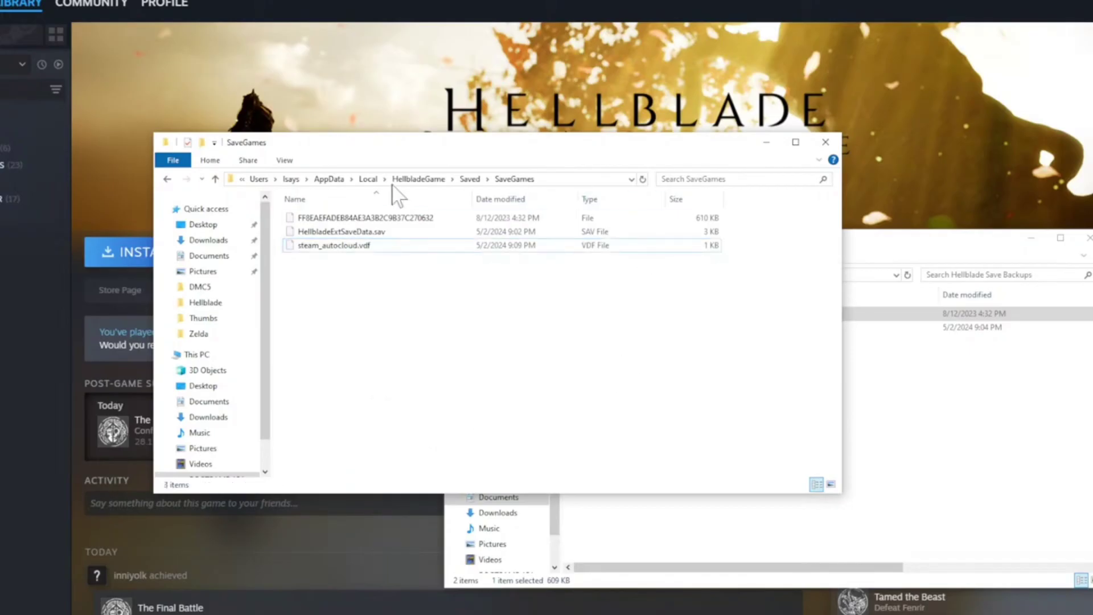
- Rename the pasted Game Pass save file to HellbladeSave_0.sav
click(362, 219)
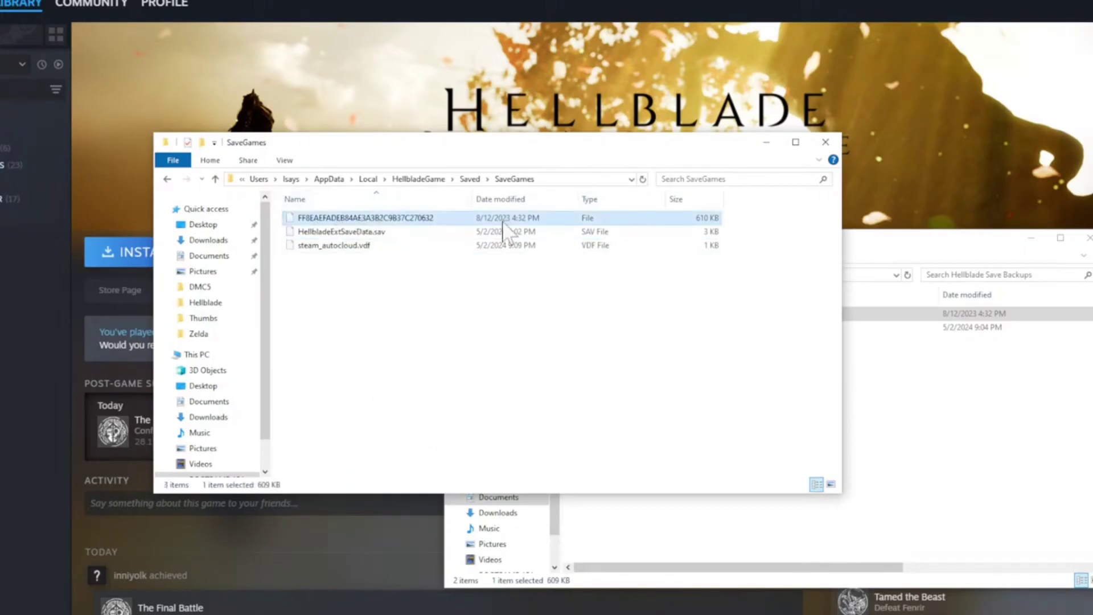
click(1008, 447)
click(656, 329)
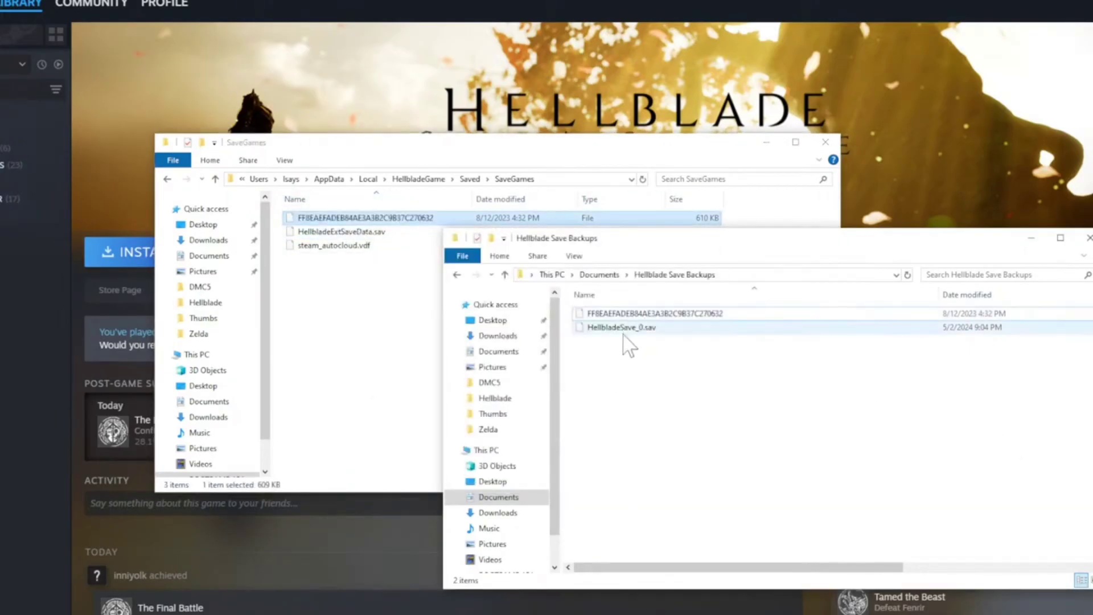
click(657, 331)
click(349, 300)
click(368, 218)
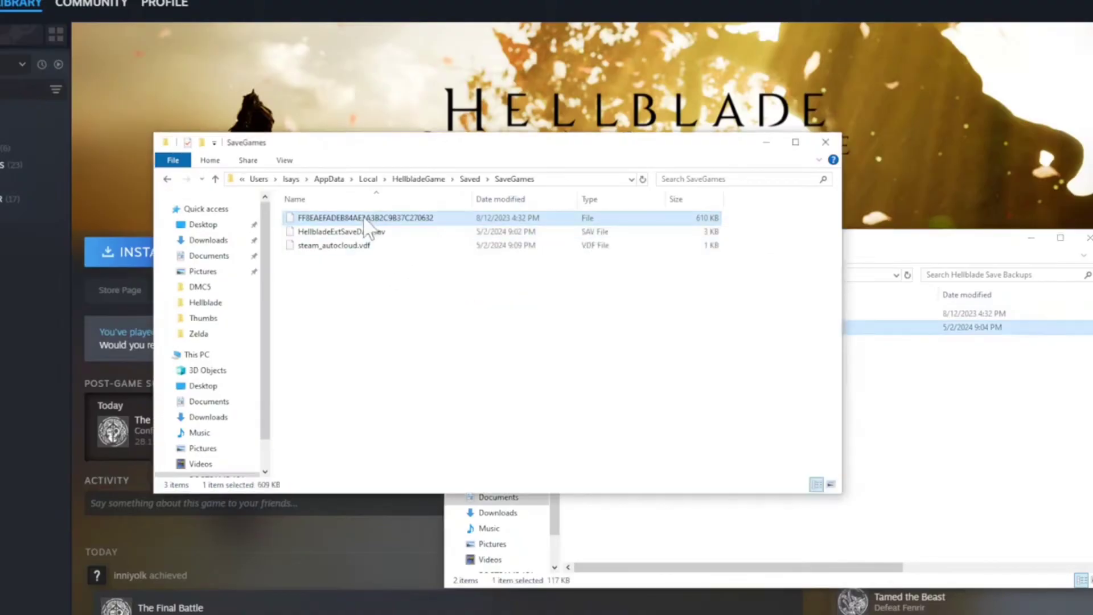
key(F2)
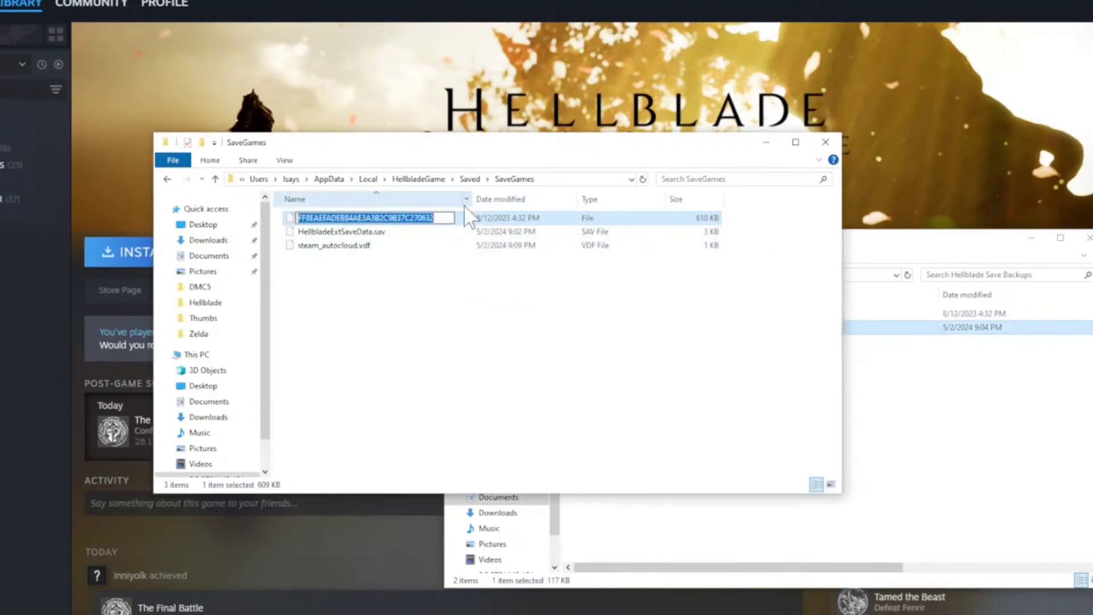
text(HellbladeSave_0.sav)
key(Return)
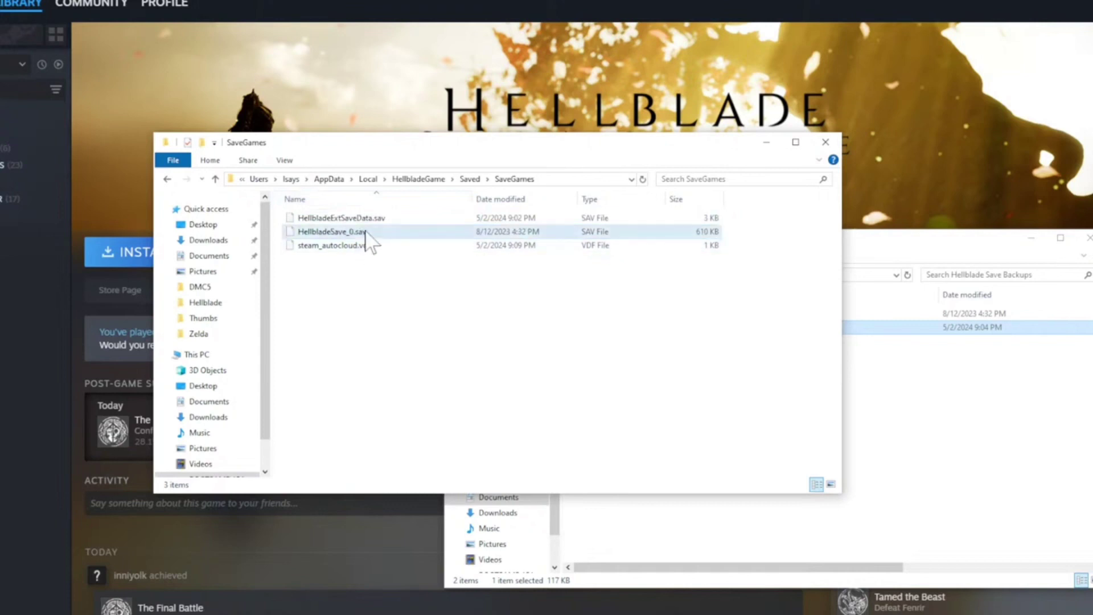